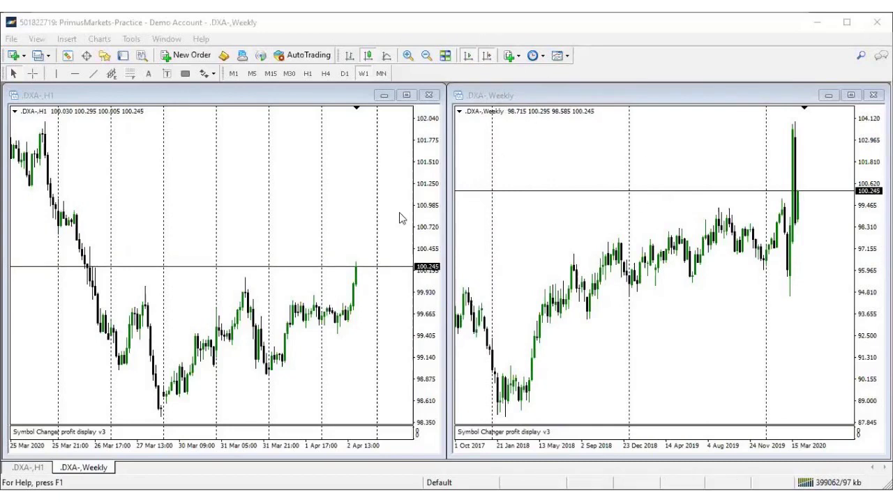
Step: Activate the right-hand DXA chart and change it from weekly to daily (D1) candles
{"action": "left_click", "coordinate": [328, 249]}
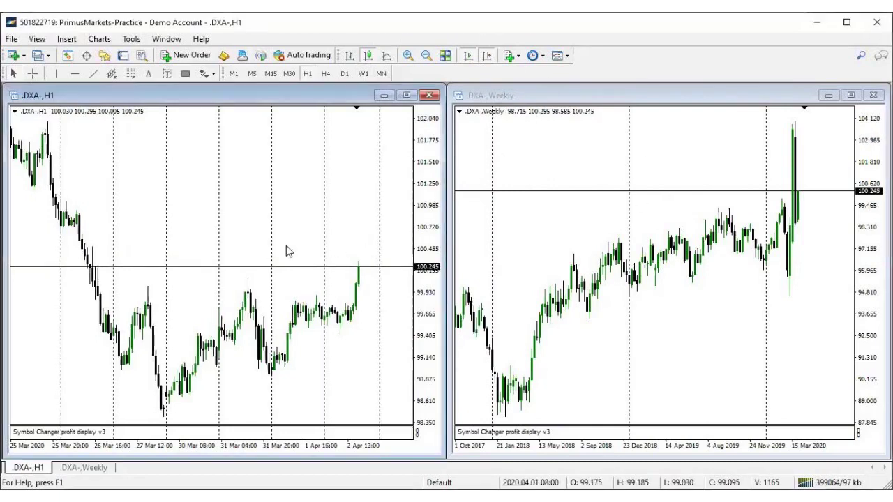
{"action": "left_click", "coordinate": [600, 249]}
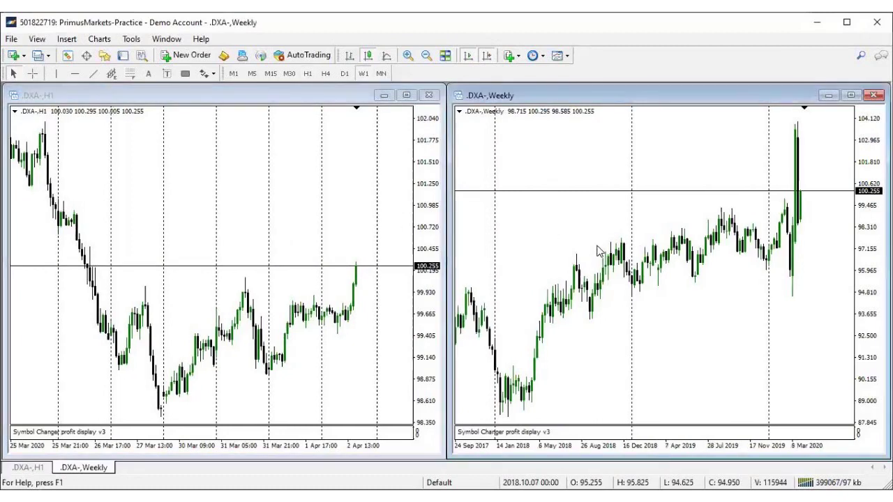
{"action": "scroll", "coordinate": [599, 252], "scroll_direction": "down", "scroll_amount": 1}
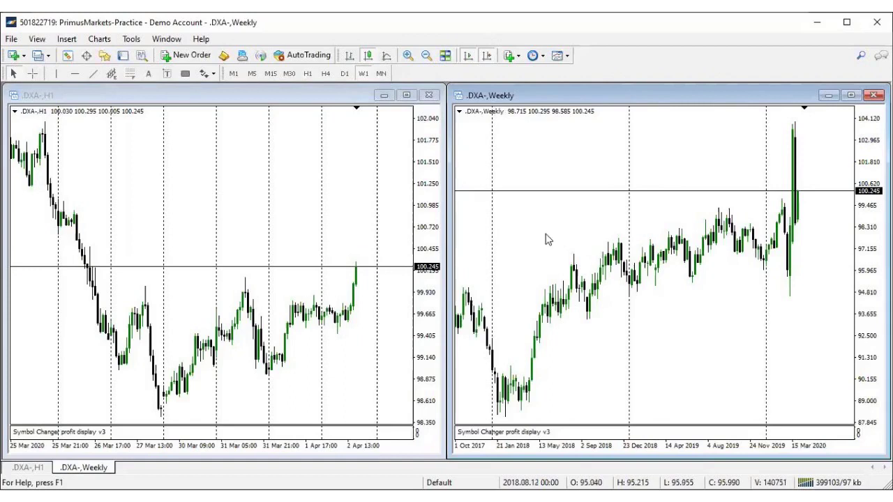
{"action": "left_click", "coordinate": [289, 192]}
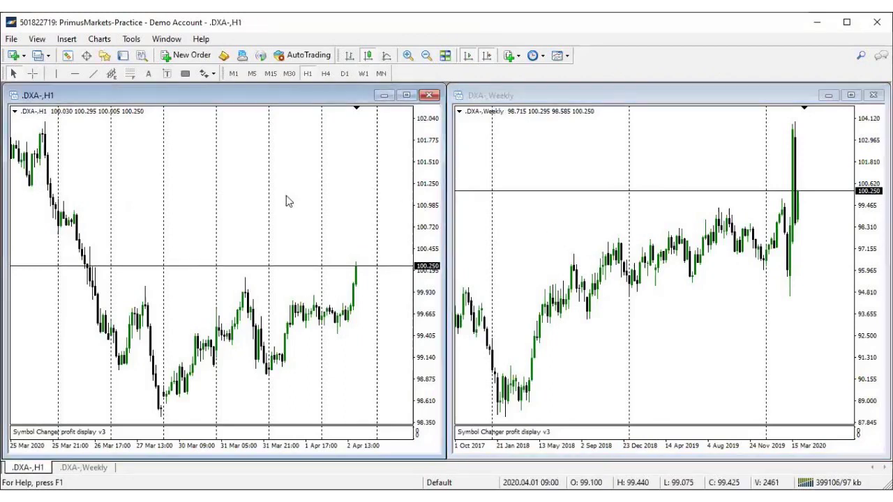
{"action": "left_click", "coordinate": [644, 196]}
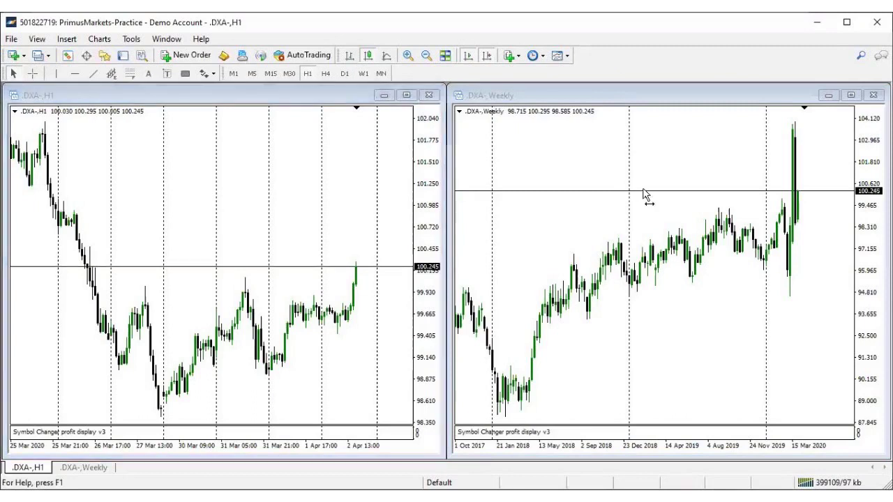
{"action": "left_click", "coordinate": [345, 74]}
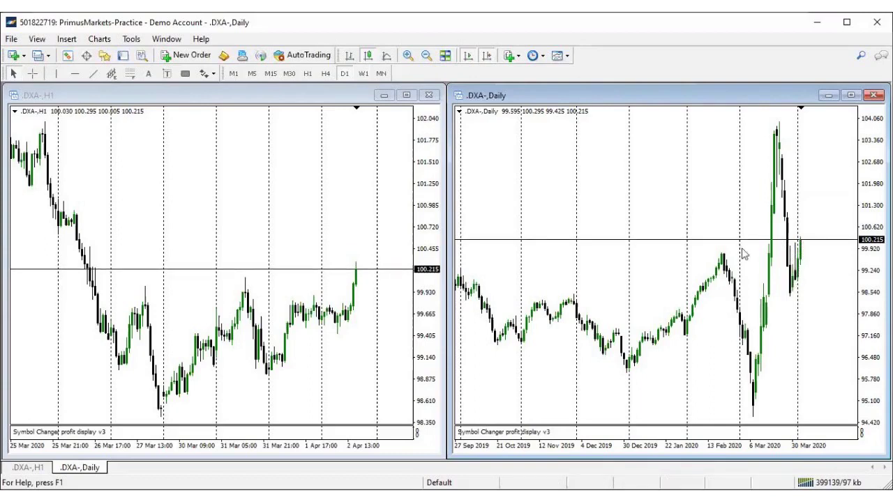
{"action": "left_click", "coordinate": [155, 286]}
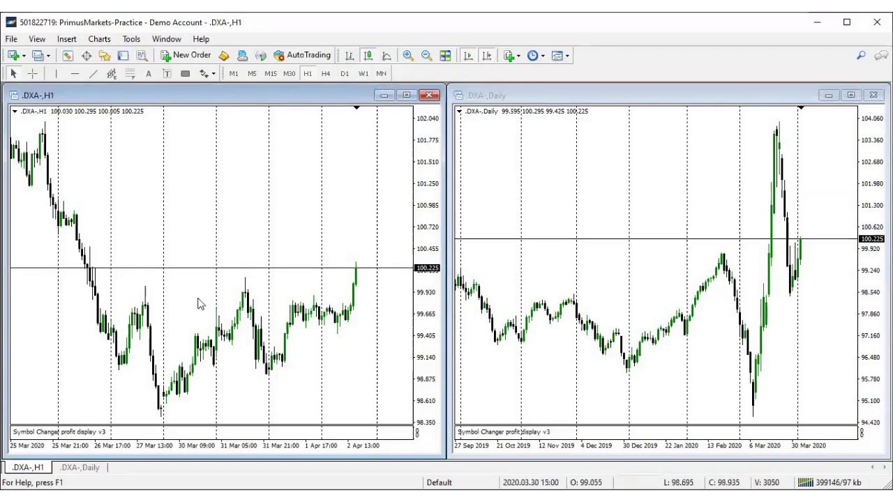
{"action": "left_click_drag", "start_coordinate": [516, 321], "coordinate": [481, 342]}
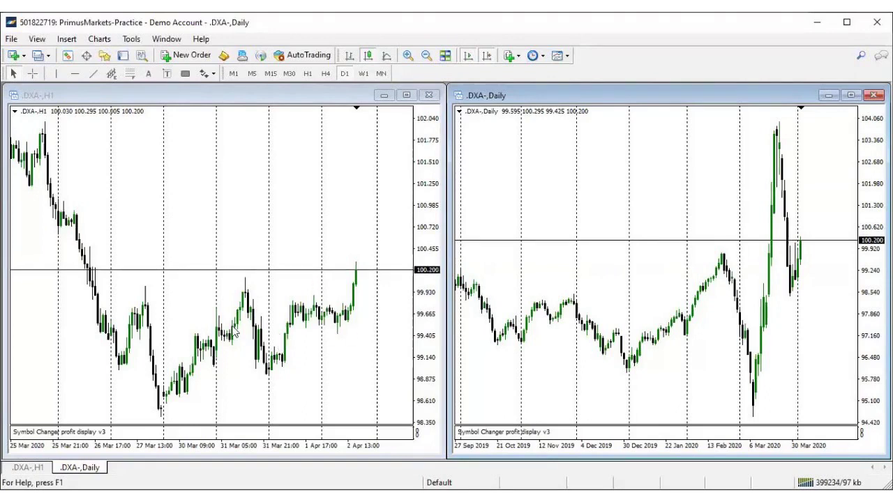
Step: Measure a move on the DXA H1 chart with the crosshair, then activate the NZDUSD chart
{"action": "mouse_move", "coordinate": [233, 329]}
{"action": "left_click", "coordinate": [170, 393]}
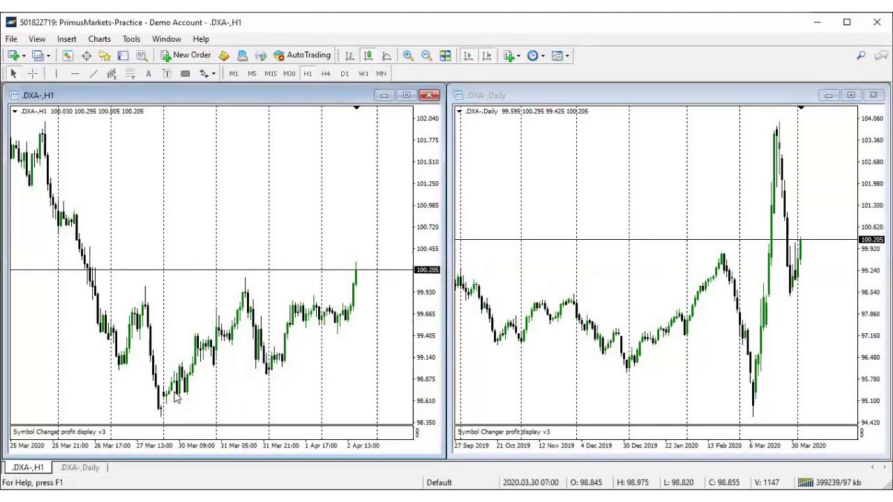
{"action": "middle_click", "coordinate": [174, 393]}
{"action": "mouse_move", "coordinate": [178, 393]}
{"action": "left_mouse_down"}
{"action": "mouse_move", "coordinate": [338, 294]}
{"action": "mouse_move", "coordinate": [357, 268]}
{"action": "left_mouse_up"}
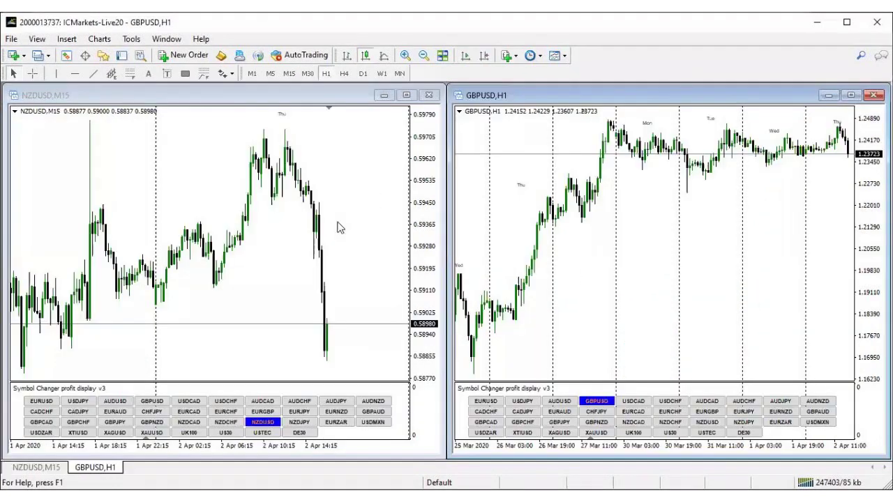
{"action": "left_click", "coordinate": [243, 251]}
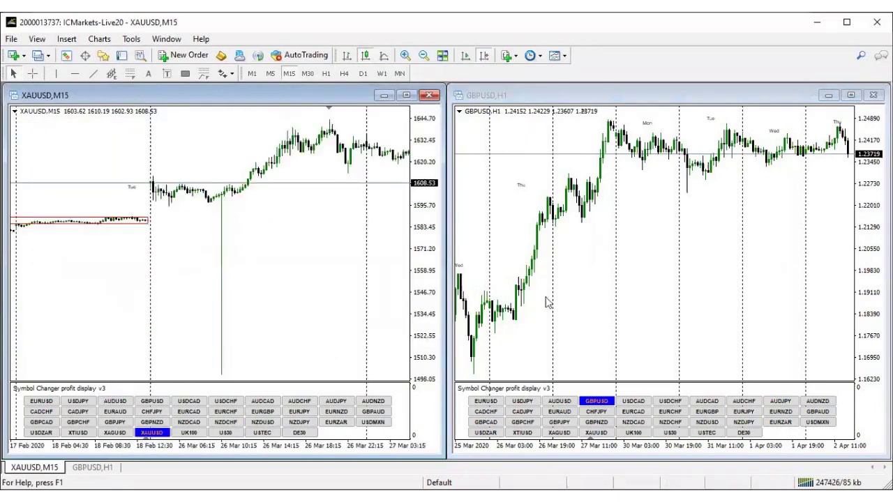
Step: Put XAUUSD on both charts via the symbol panel and set the right one to H4
{"action": "left_click", "coordinate": [579, 431]}
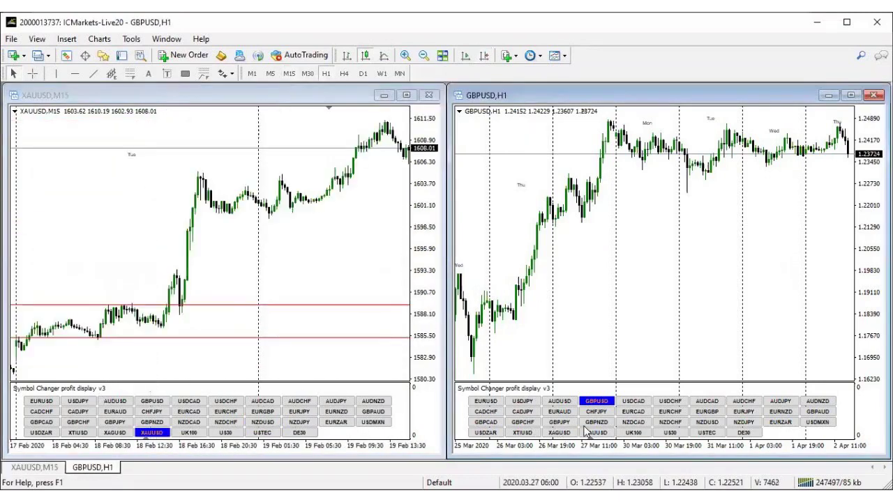
{"action": "left_click", "coordinate": [595, 433]}
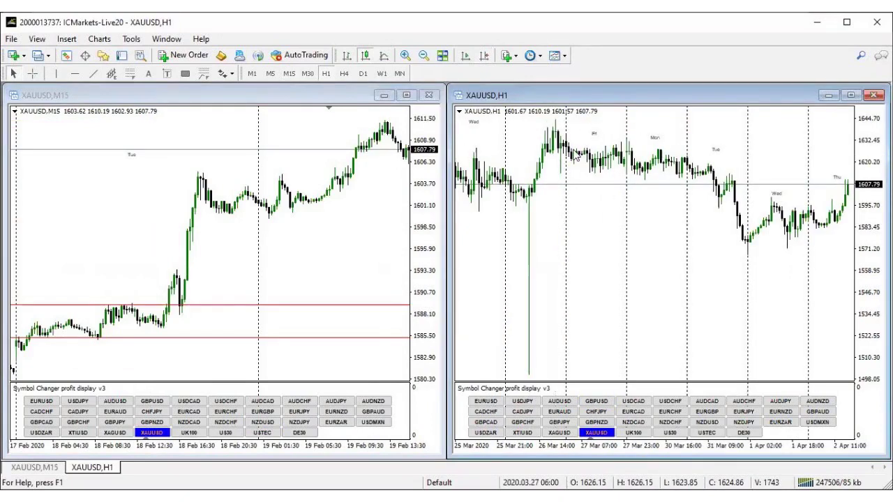
{"action": "left_click", "coordinate": [342, 75]}
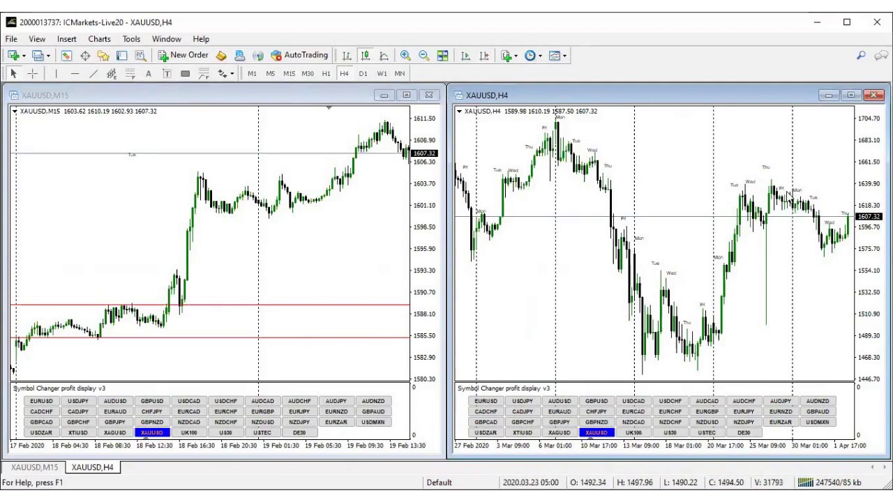
Step: Set the right gold chart to H1 with chart shift on, and measure the 30 Mar high-to-low drop
{"action": "left_click", "coordinate": [326, 73]}
{"action": "scroll", "coordinate": [711, 265], "scroll_direction": "down", "scroll_amount": 6}
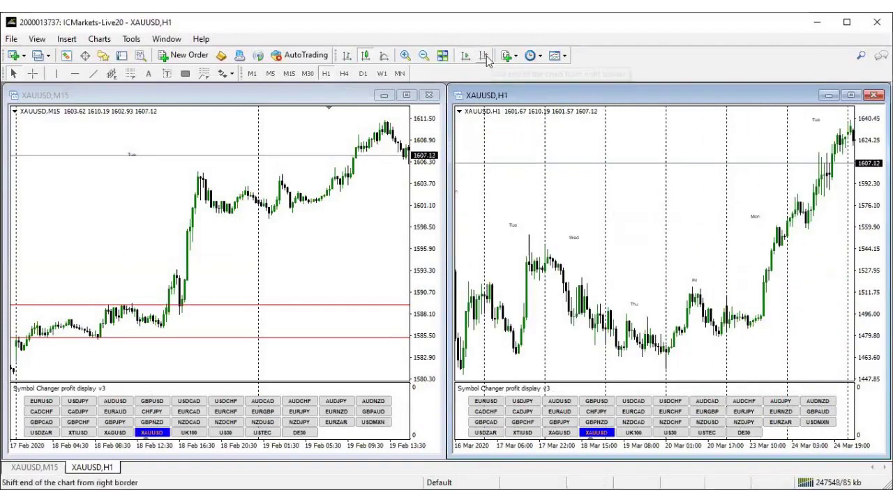
{"action": "left_click", "coordinate": [465, 55]}
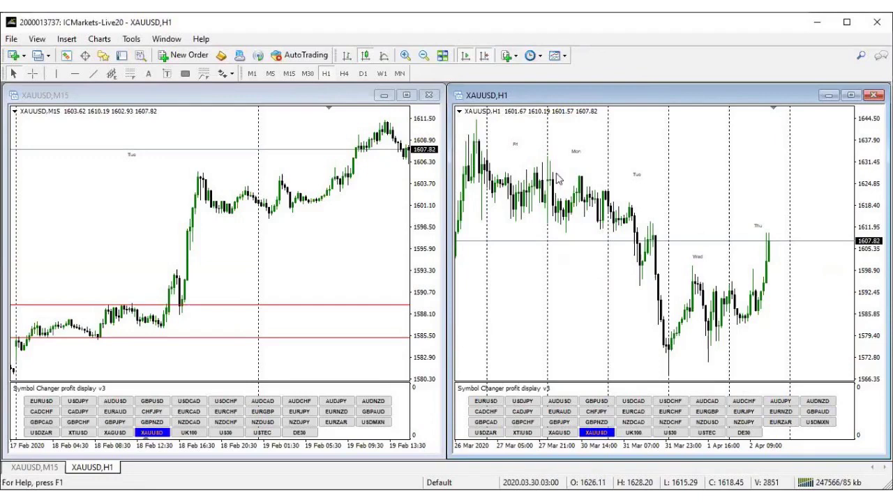
{"action": "middle_click", "coordinate": [583, 209]}
{"action": "left_click_drag", "start_coordinate": [582, 183], "coordinate": [671, 377]}
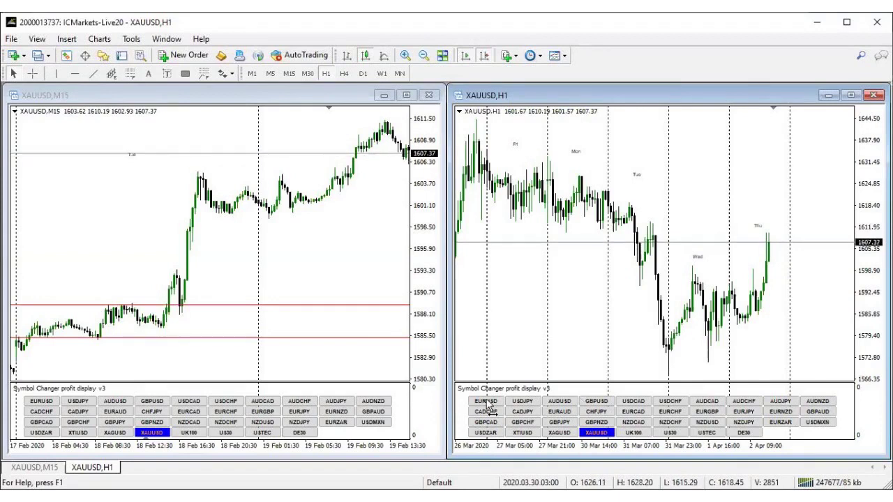
Step: Switch the right chart to EURUSD, change its timeframe, measure the recent fall, then load GBPUSD
{"action": "left_click", "coordinate": [362, 73]}
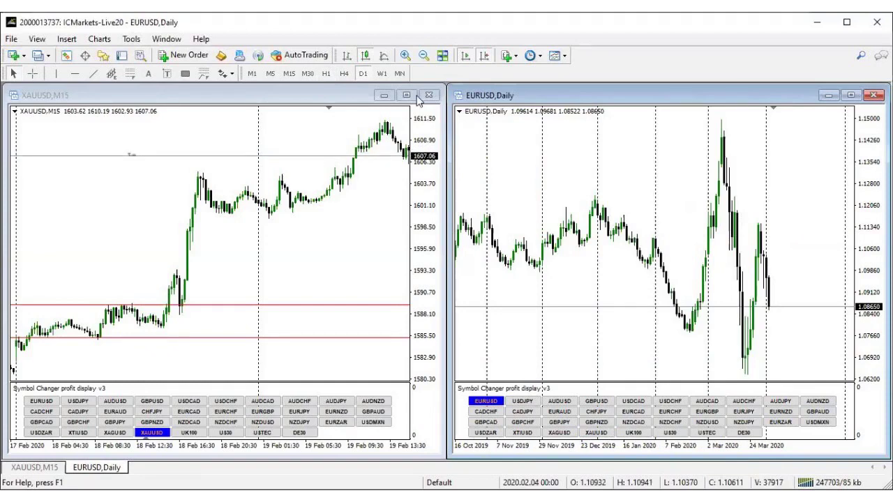
{"action": "left_click", "coordinate": [382, 74]}
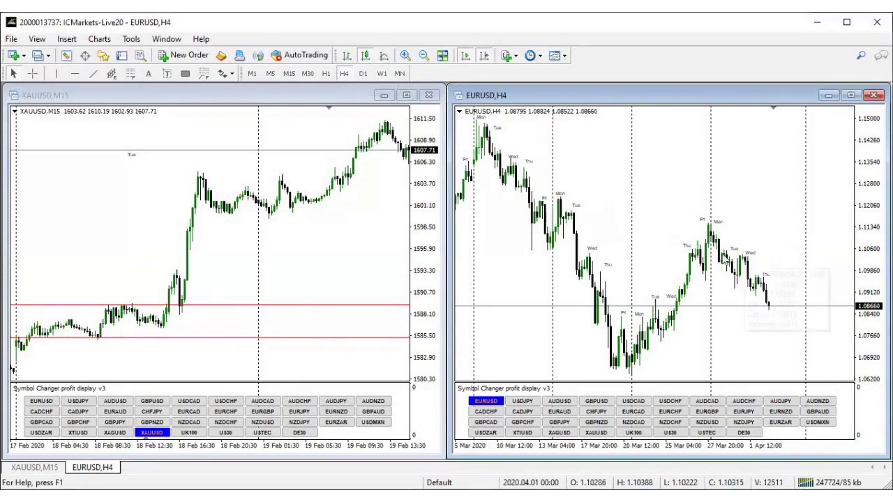
{"action": "middle_click", "coordinate": [761, 273]}
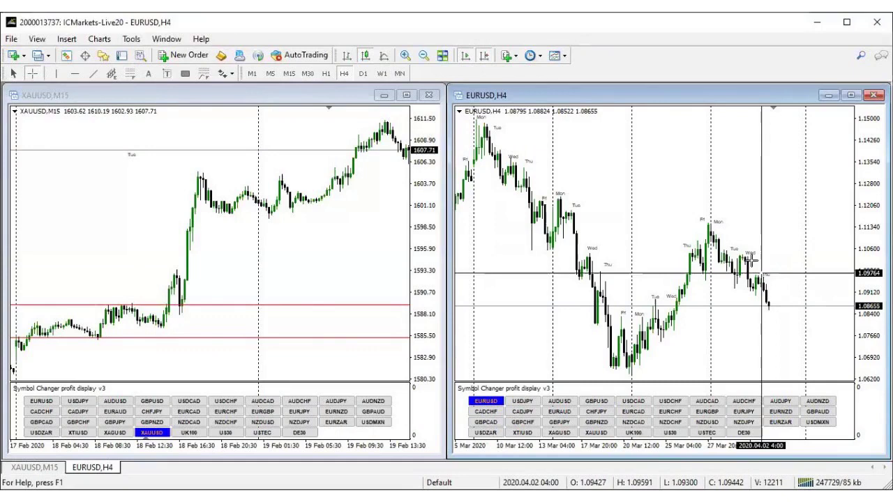
{"action": "left_click_drag", "start_coordinate": [772, 307], "coordinate": [772, 311]}
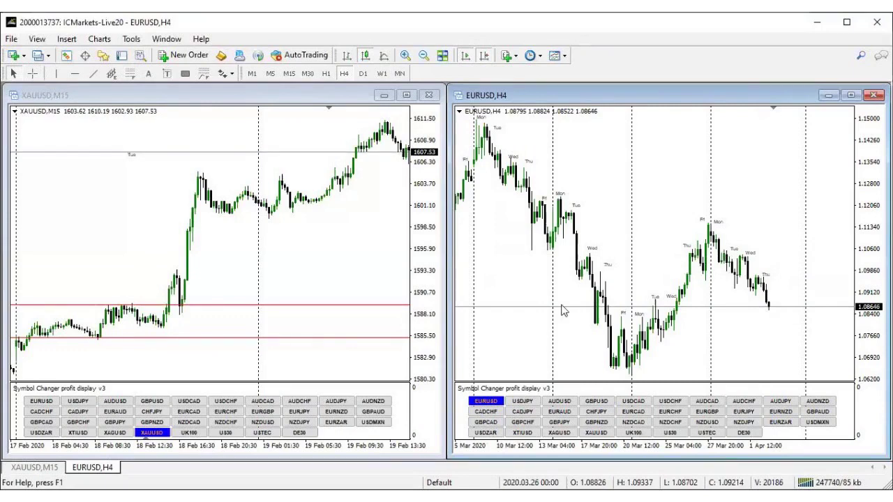
{"action": "left_click", "coordinate": [596, 402]}
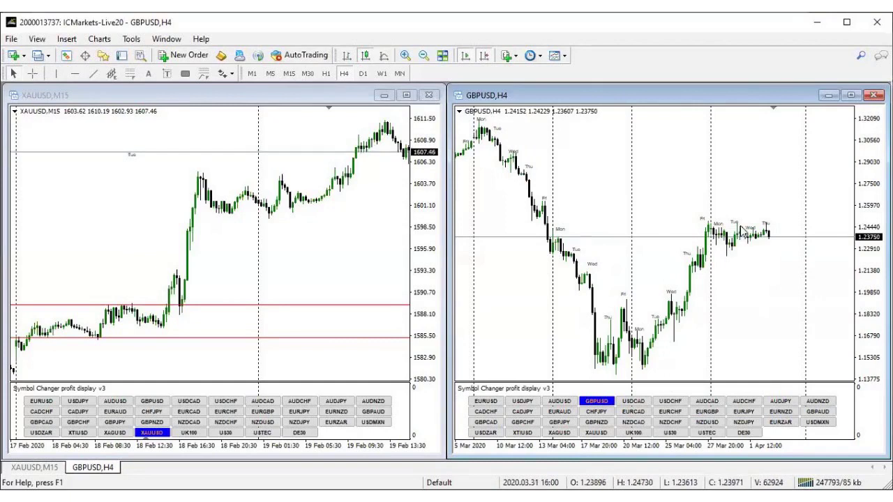
{"action": "mouse_move", "coordinate": [768, 232]}
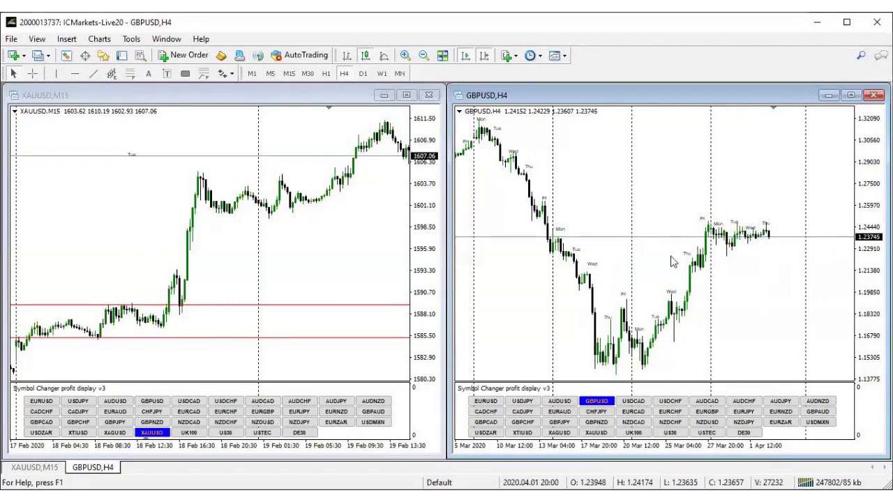
{"action": "left_click", "coordinate": [289, 74]}
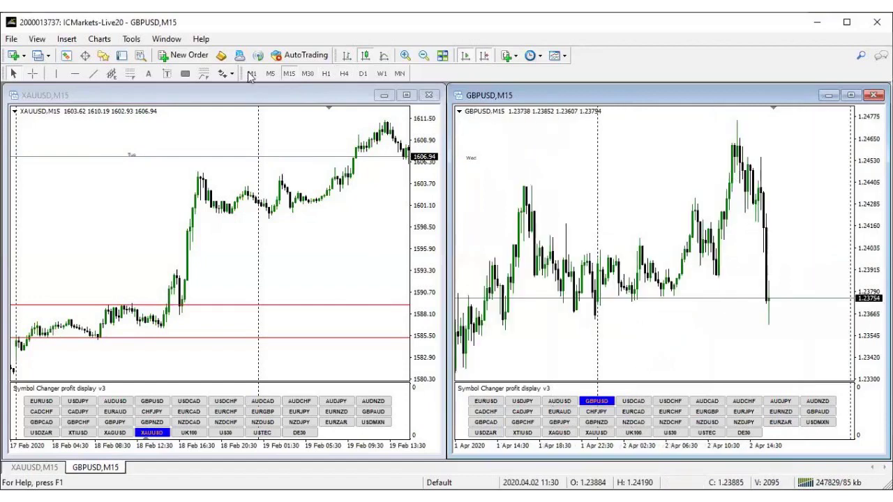
{"action": "left_click", "coordinate": [271, 74]}
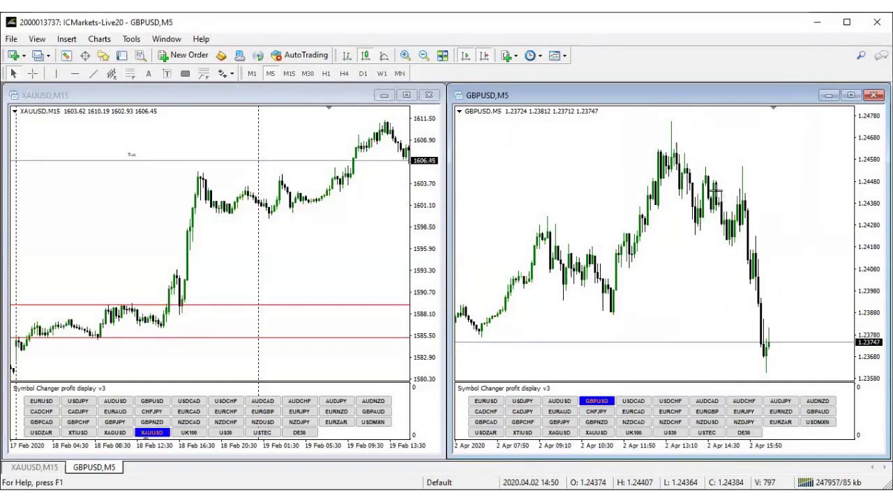
{"action": "left_click_drag", "start_coordinate": [698, 172], "coordinate": [766, 370]}
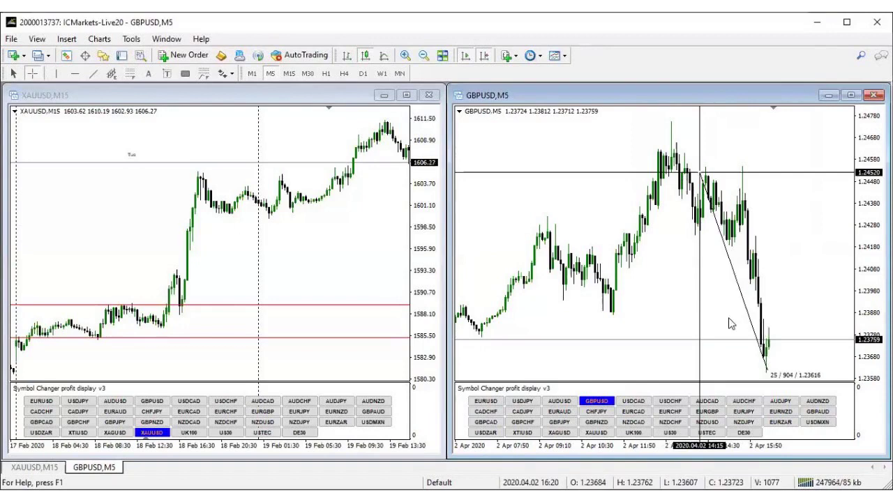
{"action": "left_click", "coordinate": [663, 284]}
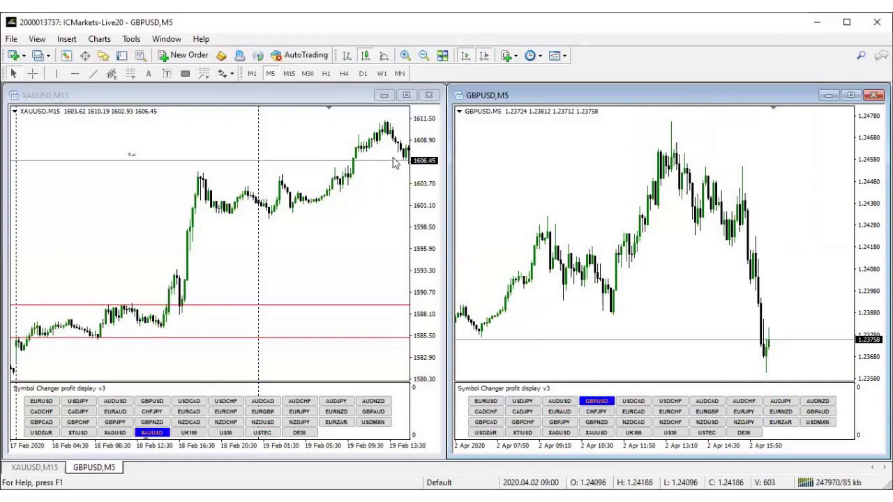
{"action": "left_click", "coordinate": [344, 74]}
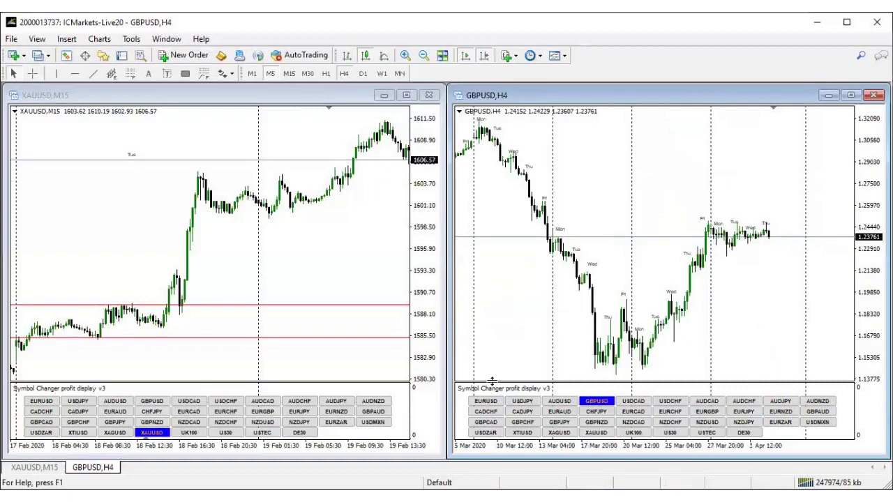
Step: Load USDCHF on the right chart, check D1, return to H4, and measure the move from the recent low
{"action": "left_click", "coordinate": [670, 401]}
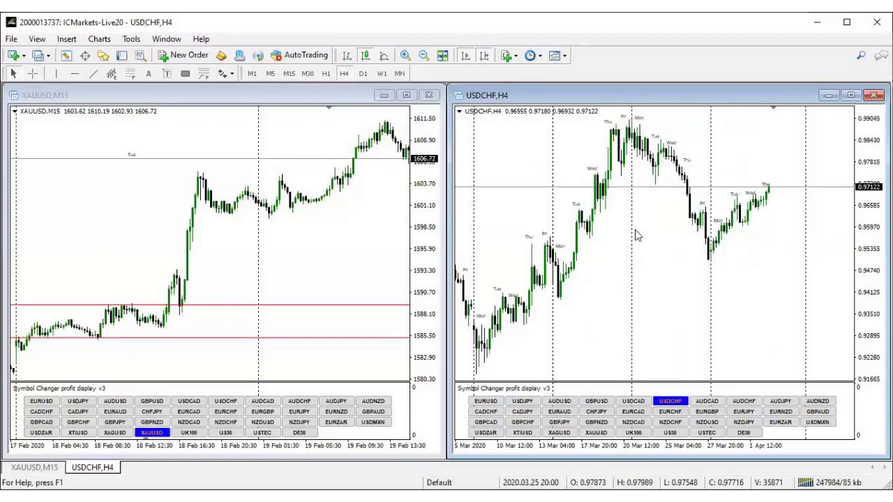
{"action": "left_click", "coordinate": [362, 74]}
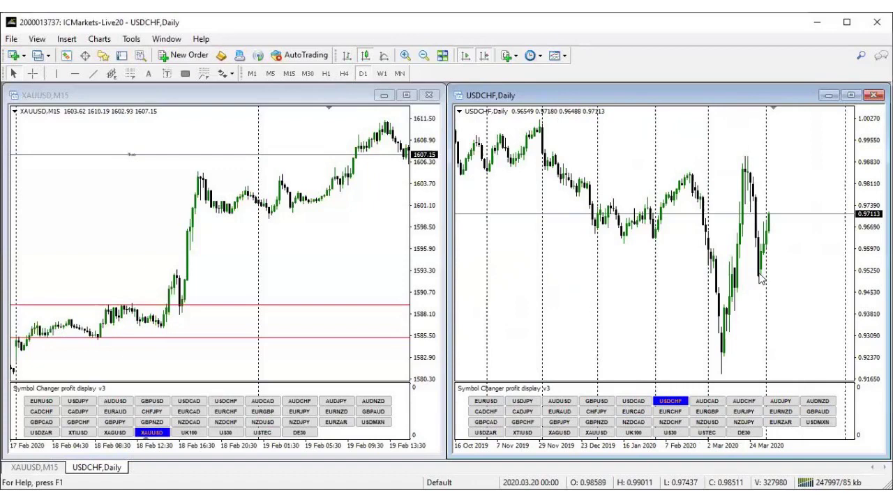
{"action": "mouse_move", "coordinate": [763, 293]}
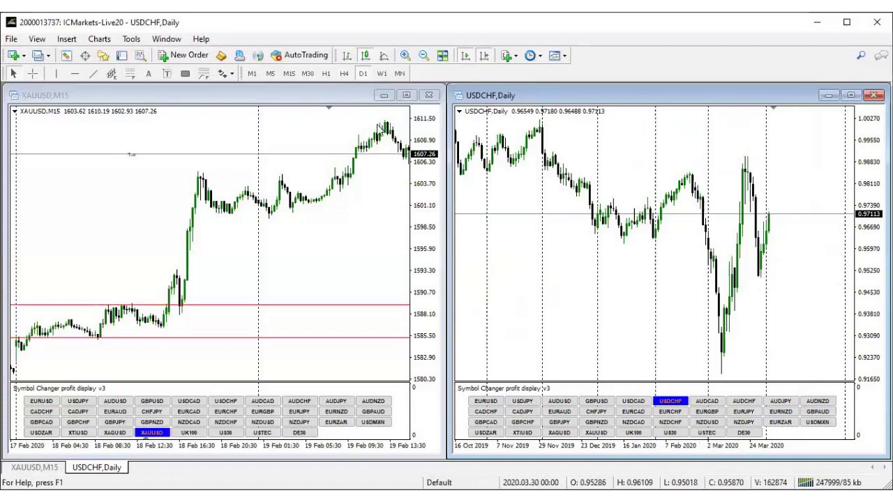
{"action": "left_click", "coordinate": [344, 74]}
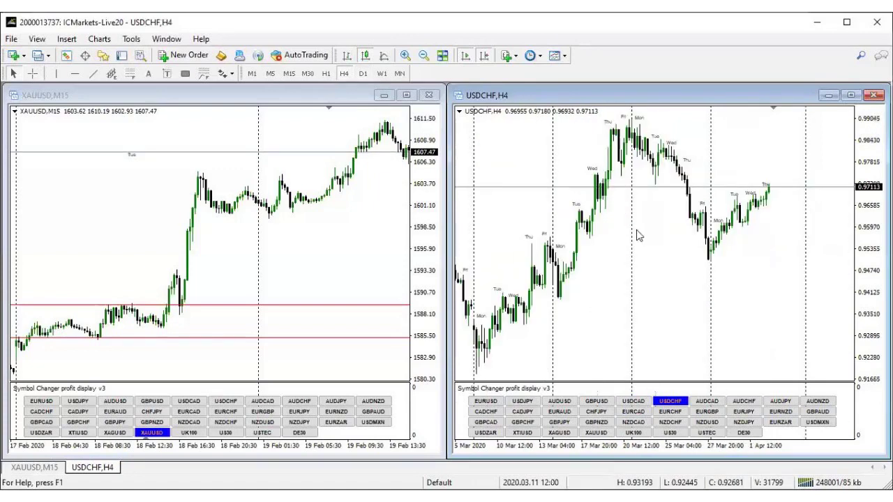
{"action": "middle_click", "coordinate": [637, 230]}
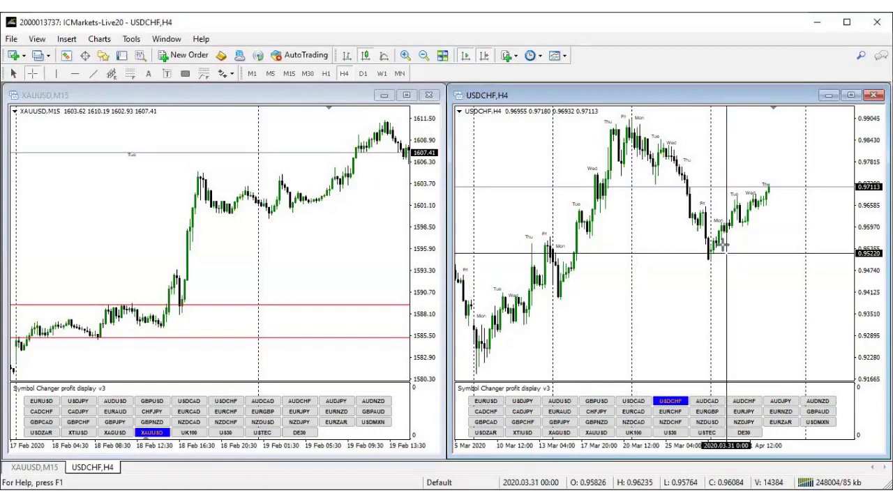
{"action": "left_click_drag", "start_coordinate": [722, 244], "coordinate": [773, 192]}
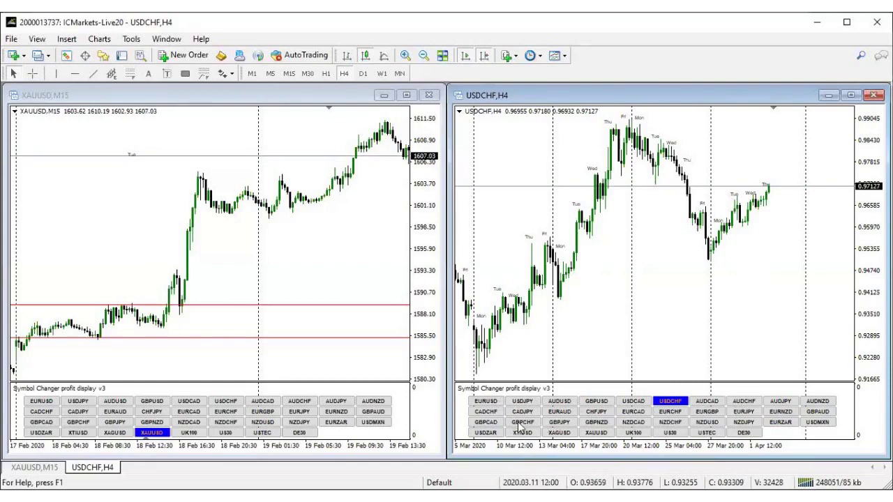
Step: Load EURJPY on the right chart, compare its D1 and W1 views, then settle on H4
{"action": "left_click", "coordinate": [744, 412]}
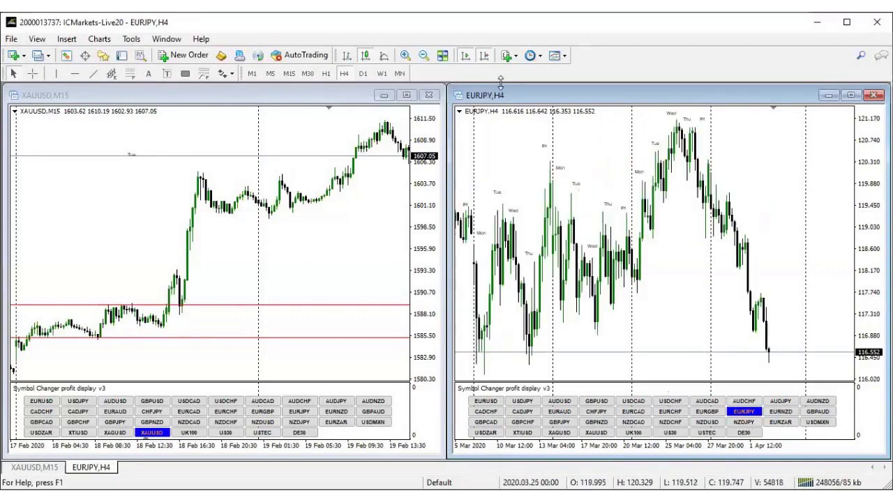
{"action": "left_click", "coordinate": [362, 74]}
{"action": "left_click", "coordinate": [381, 74]}
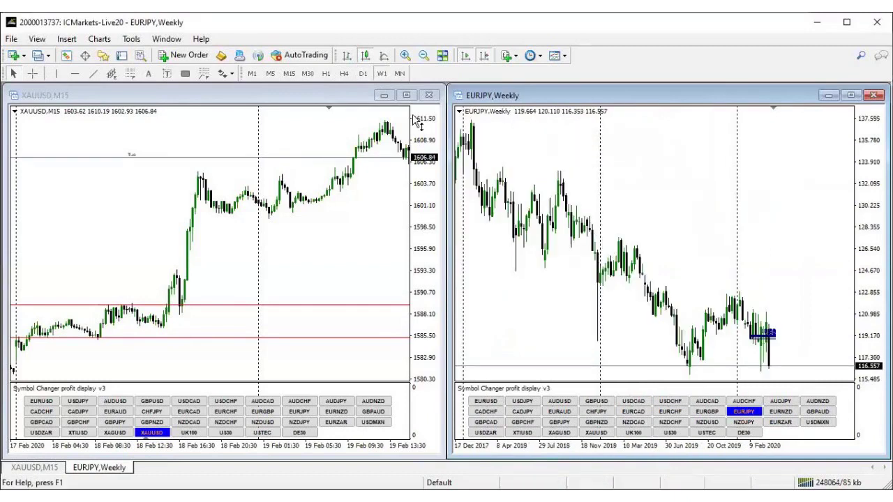
{"action": "left_click", "coordinate": [363, 74]}
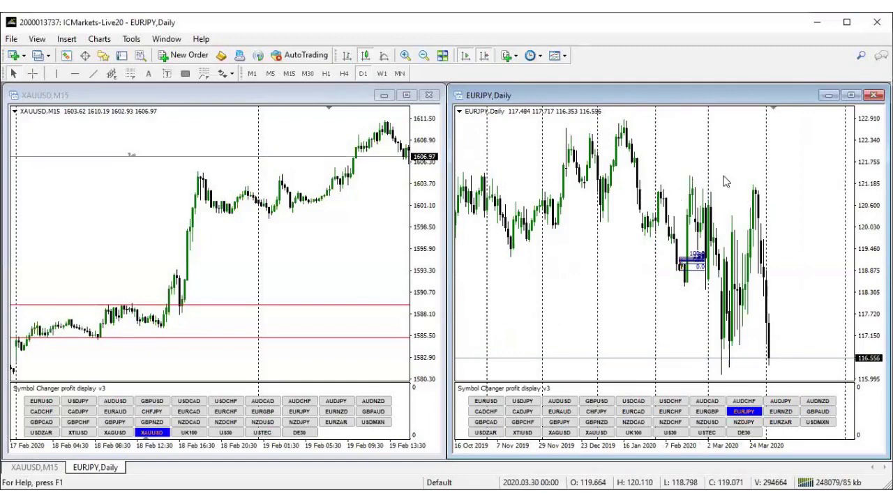
{"action": "left_click", "coordinate": [343, 74]}
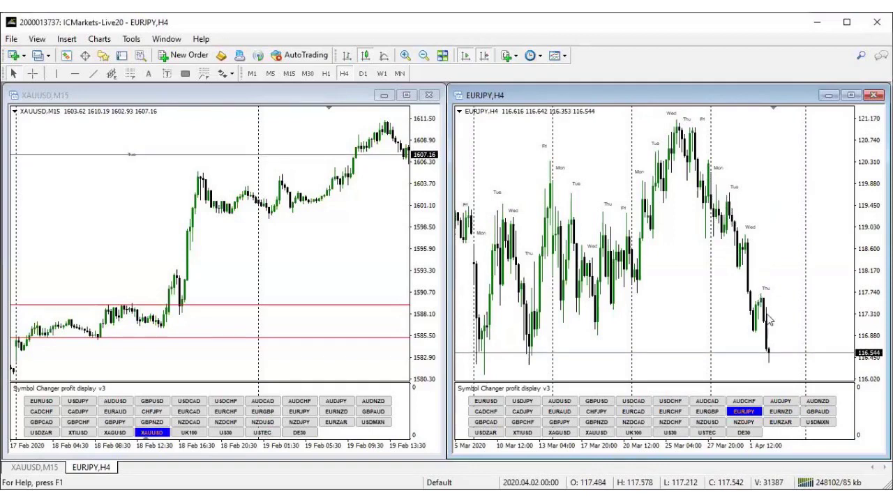
Step: Measure the EURJPY drop from the Tuesday high with the crosshair, then clear the measurement
{"action": "middle_click", "coordinate": [778, 338]}
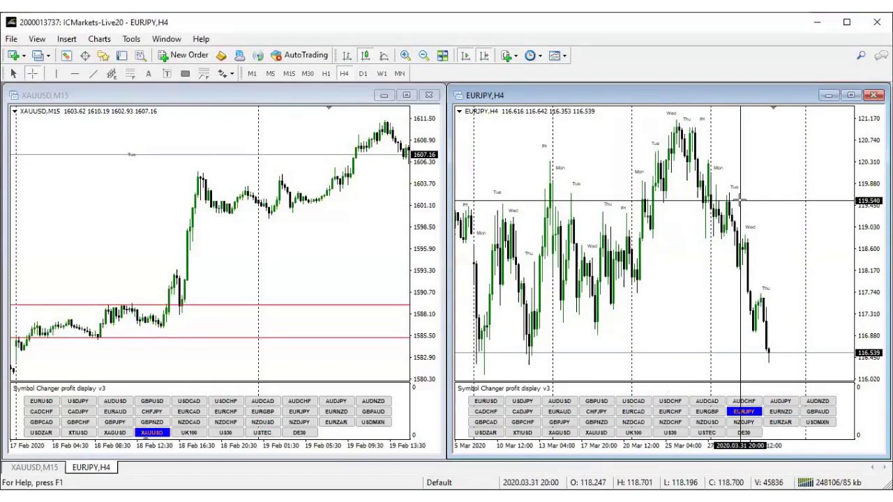
{"action": "left_click_drag", "start_coordinate": [737, 196], "coordinate": [774, 362]}
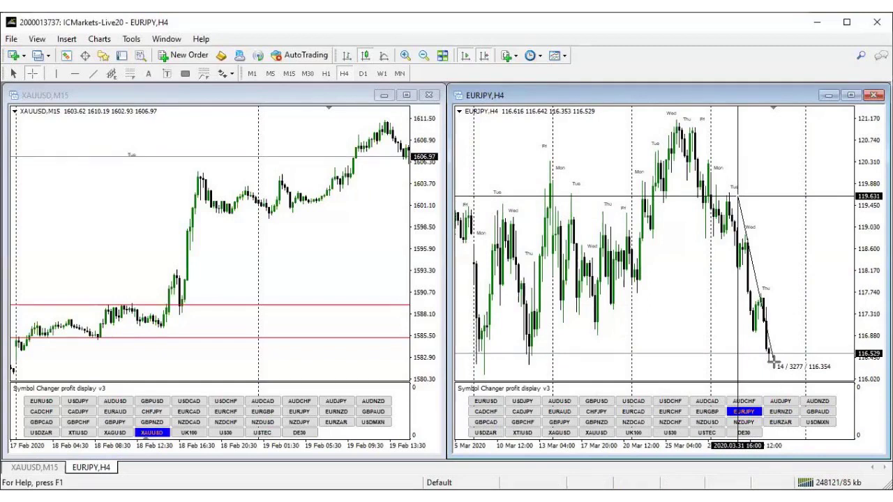
{"action": "left_click_drag", "start_coordinate": [776, 368], "coordinate": [776, 367]}
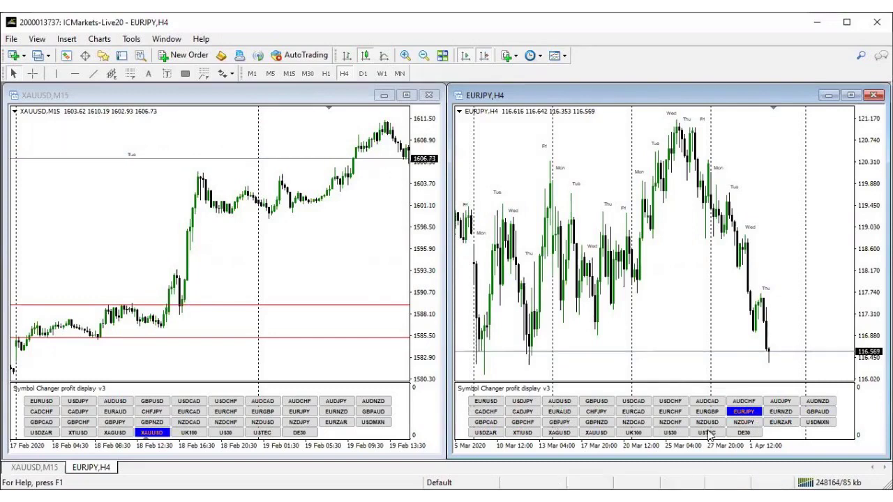
Step: Load CADJPY on the right chart, scroll back through its D1 history, then return to H4
{"action": "left_click", "coordinate": [522, 411]}
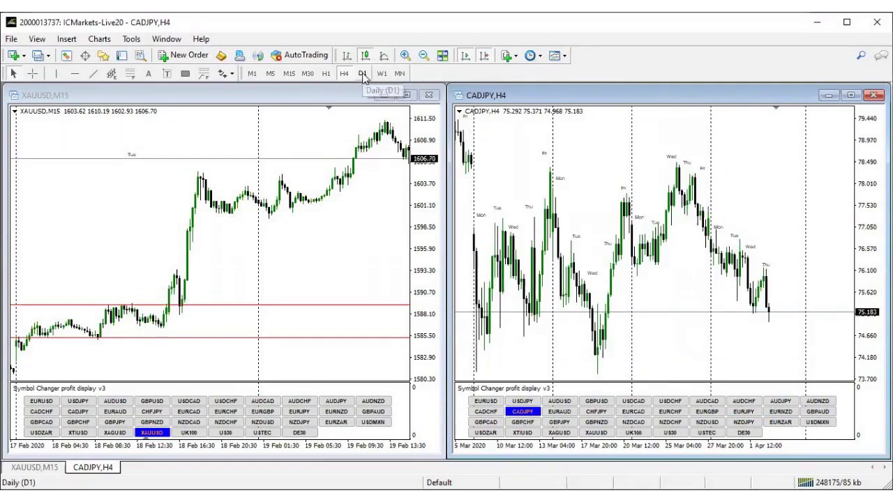
{"action": "left_click", "coordinate": [363, 75]}
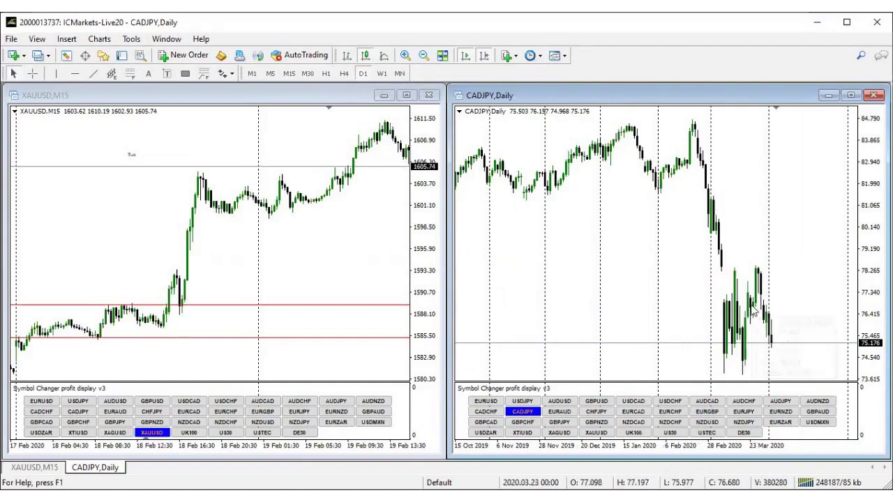
{"action": "left_click_drag", "start_coordinate": [576, 174], "coordinate": [588, 290]}
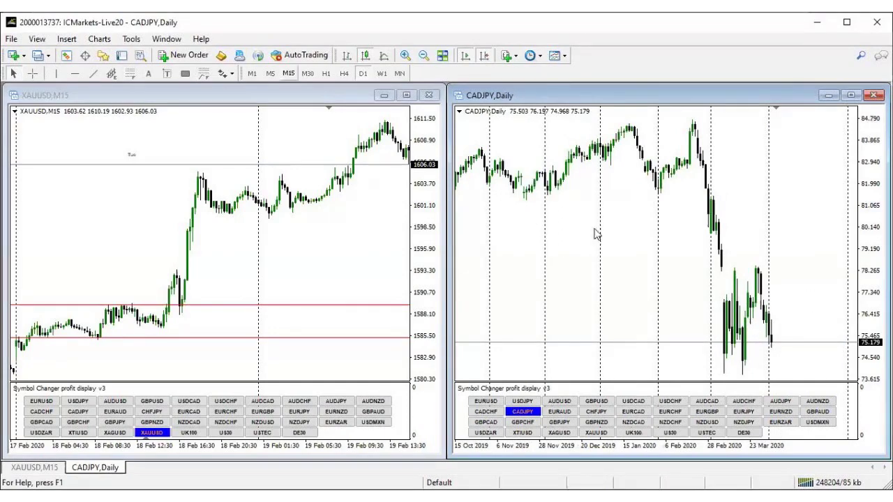
{"action": "left_click", "coordinate": [343, 74]}
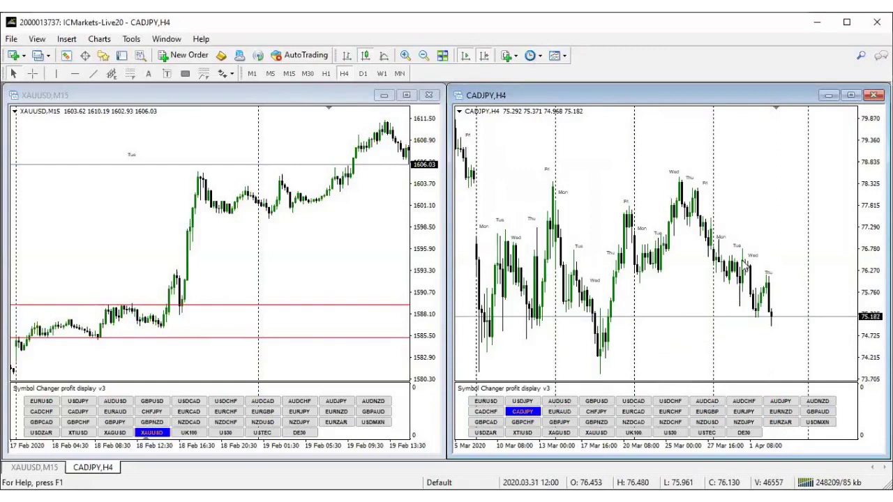
{"action": "mouse_move", "coordinate": [708, 246]}
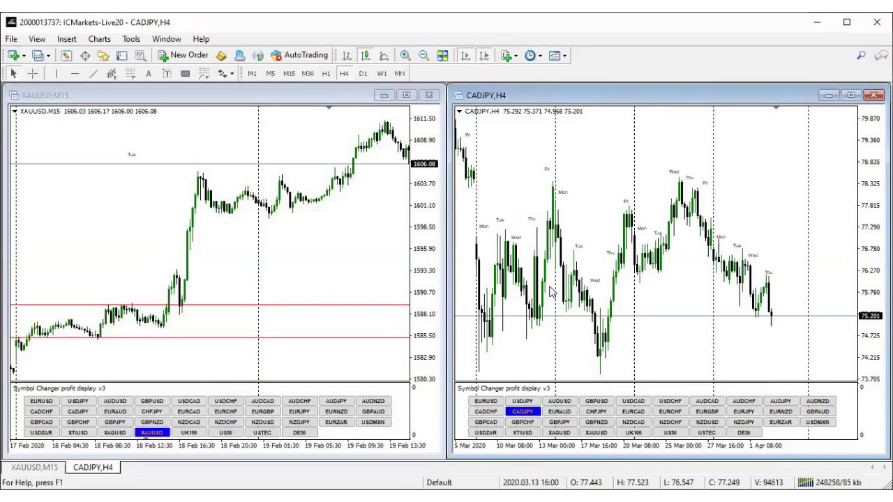
Step: Activate the XAUUSD M15 chart and pan it forward until bars through 28 Feb are visible
{"action": "left_click", "coordinate": [258, 251]}
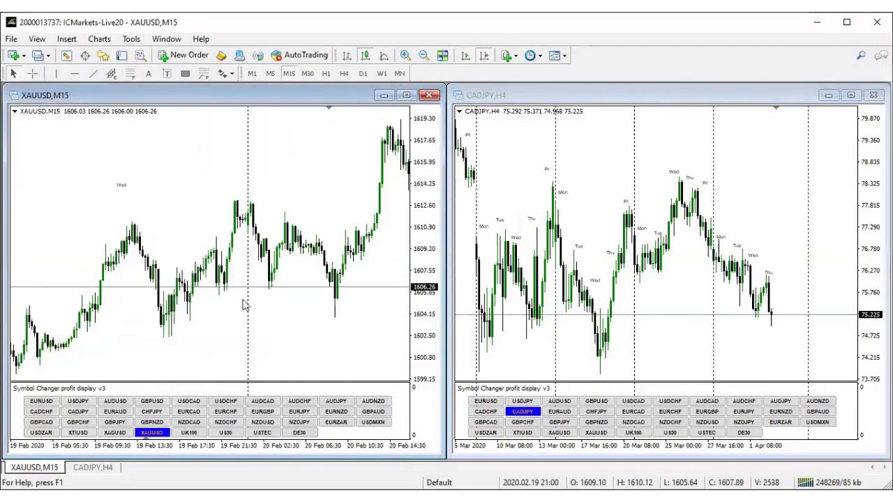
{"action": "left_click_drag", "start_coordinate": [245, 300], "coordinate": [158, 309]}
{"action": "left_click_drag", "start_coordinate": [339, 299], "coordinate": [270, 288]}
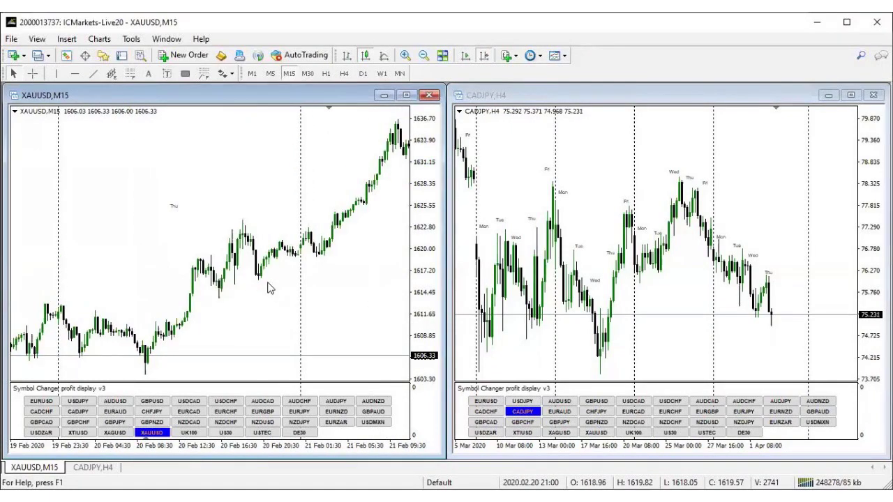
{"action": "left_click_drag", "start_coordinate": [330, 272], "coordinate": [156, 255]}
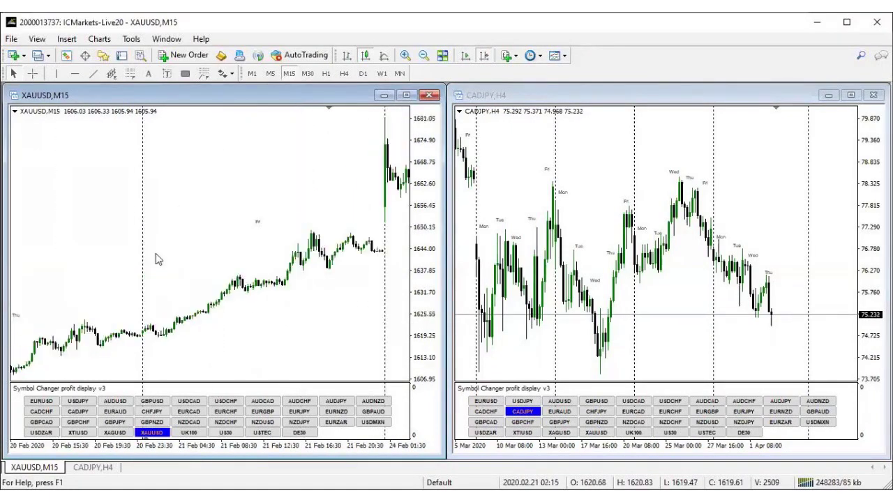
{"action": "left_click_drag", "start_coordinate": [283, 268], "coordinate": [157, 252]}
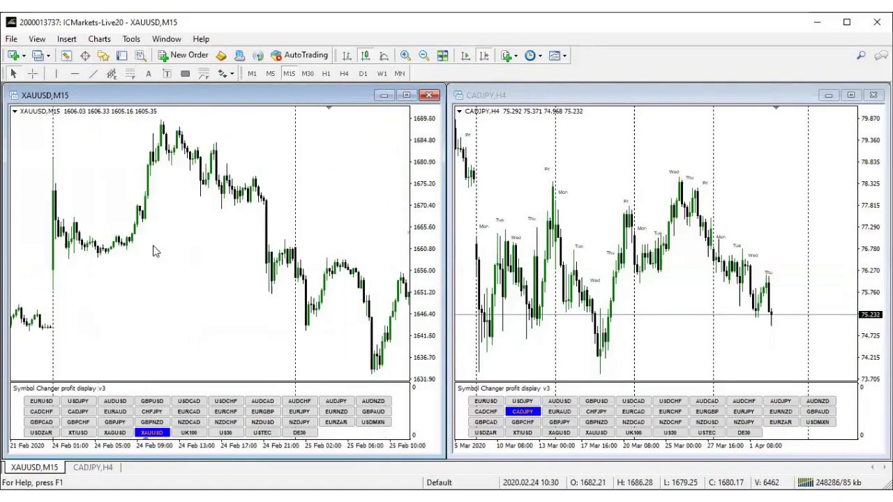
{"action": "left_click_drag", "start_coordinate": [305, 267], "coordinate": [210, 265]}
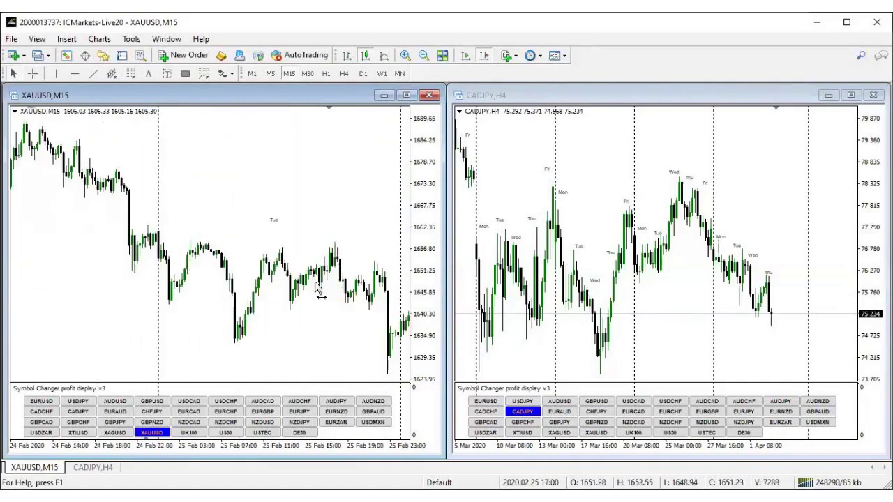
{"action": "left_click_drag", "start_coordinate": [319, 285], "coordinate": [223, 282]}
{"action": "left_click_drag", "start_coordinate": [338, 301], "coordinate": [162, 325]}
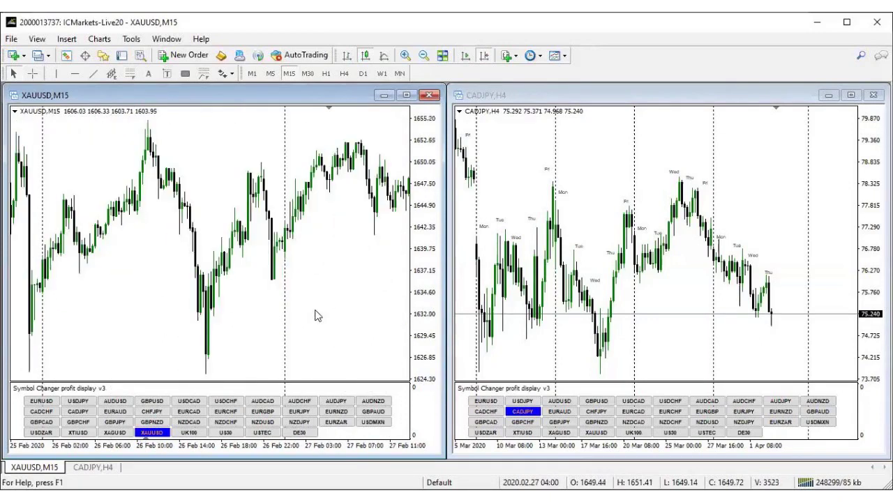
{"action": "left_click_drag", "start_coordinate": [337, 320], "coordinate": [229, 324]}
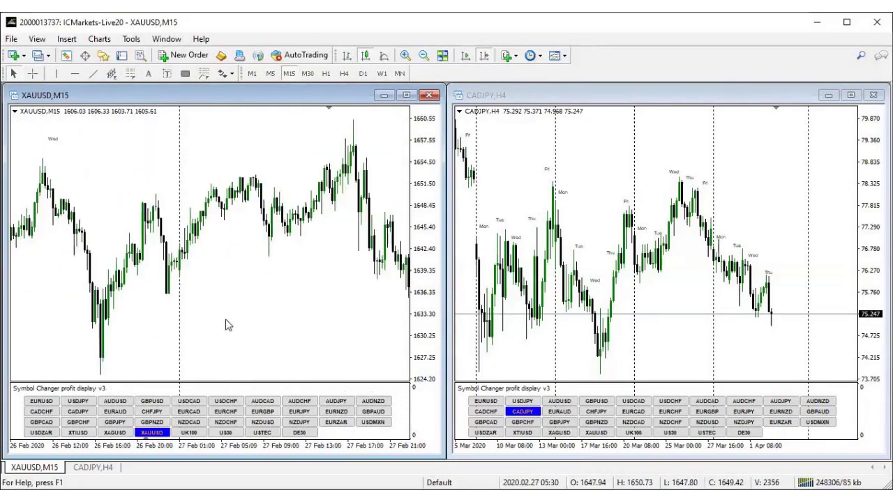
{"action": "left_click_drag", "start_coordinate": [319, 332], "coordinate": [254, 326]}
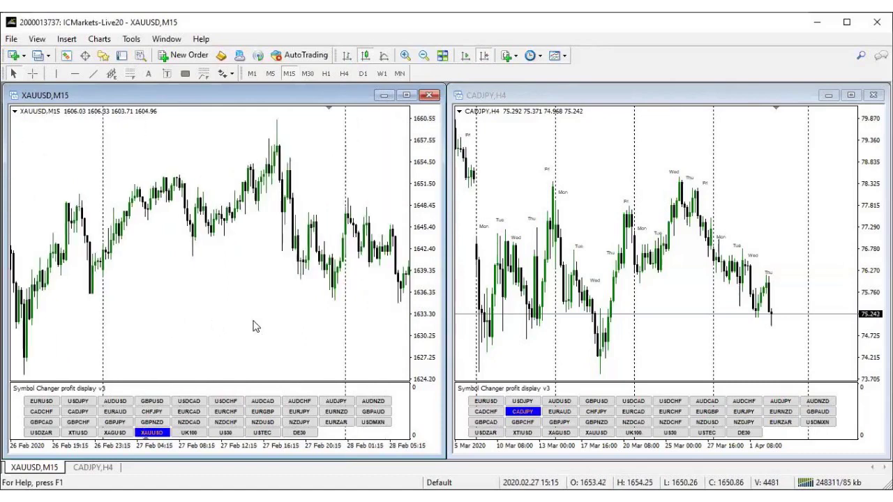